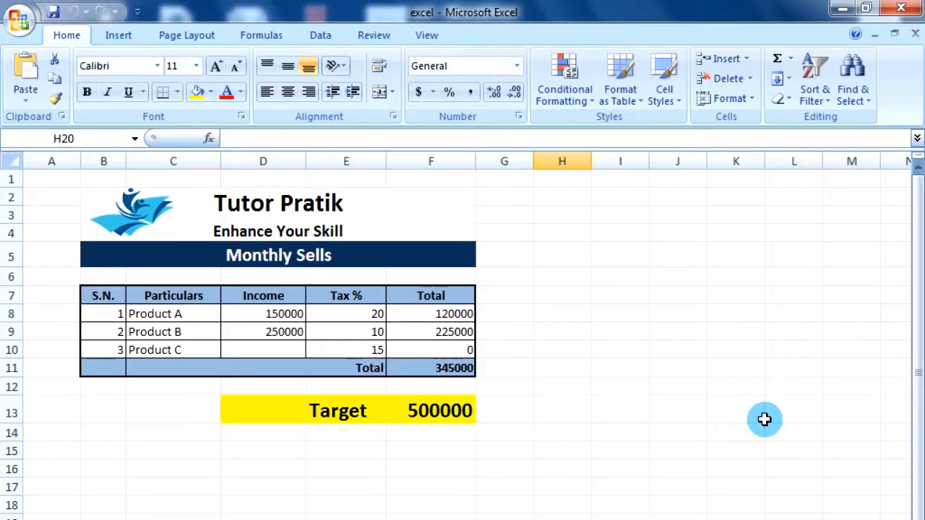
Step: Examine the income, tax and total cells for Products A to C, including the formula behind Product A's total
{"action": "left_click", "coordinate": [715, 436]}
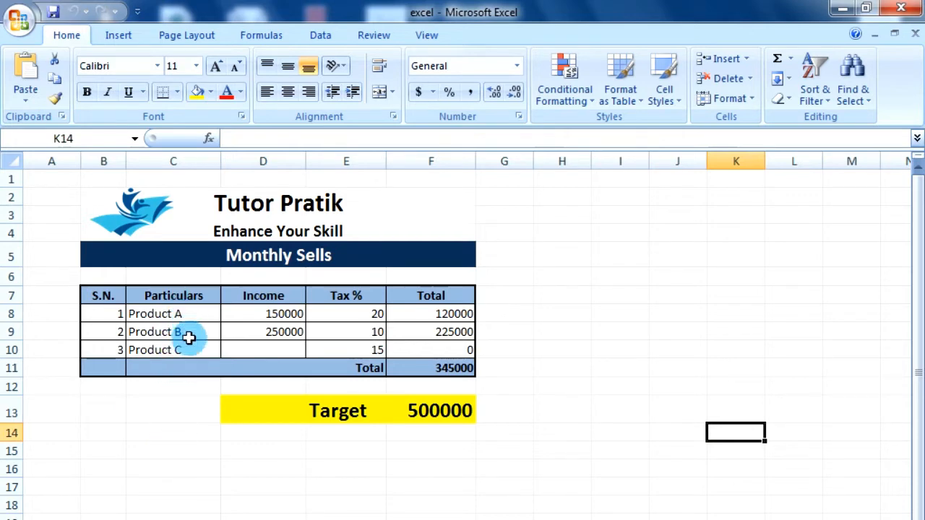
{"action": "left_click", "coordinate": [271, 313]}
{"action": "left_click", "coordinate": [270, 333]}
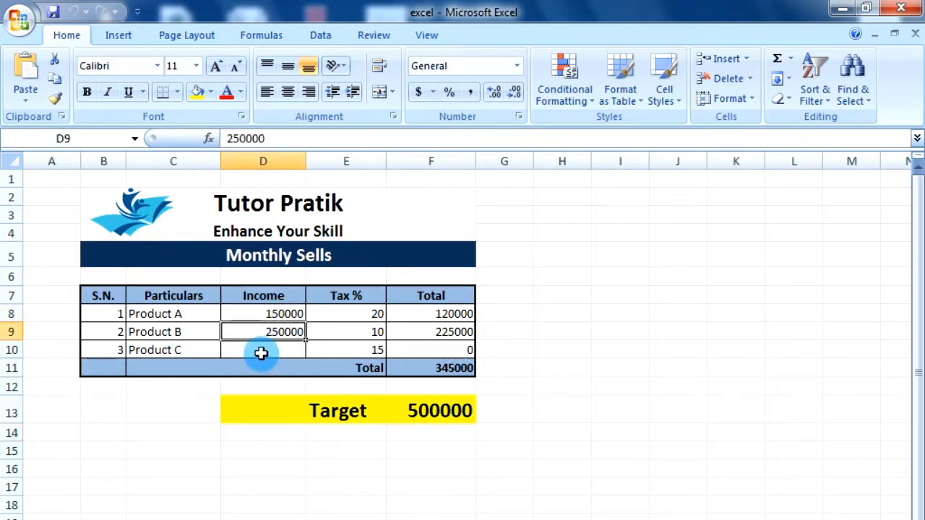
{"action": "left_click", "coordinate": [260, 351]}
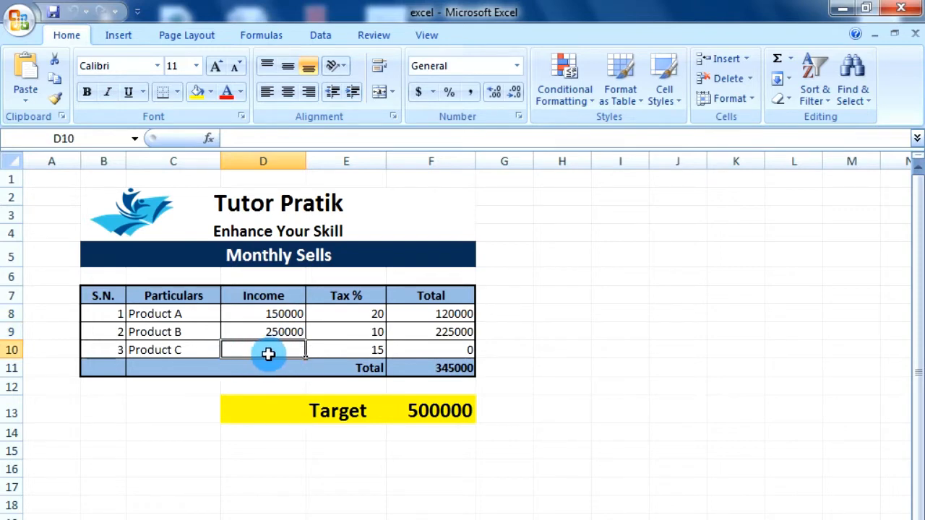
{"action": "left_click", "coordinate": [278, 313]}
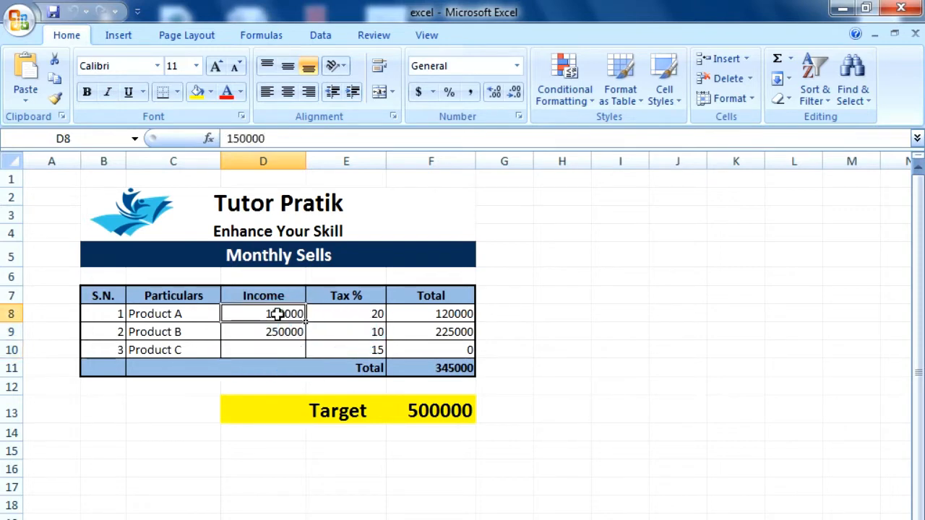
{"action": "left_click", "coordinate": [358, 312]}
{"action": "left_click", "coordinate": [352, 334]}
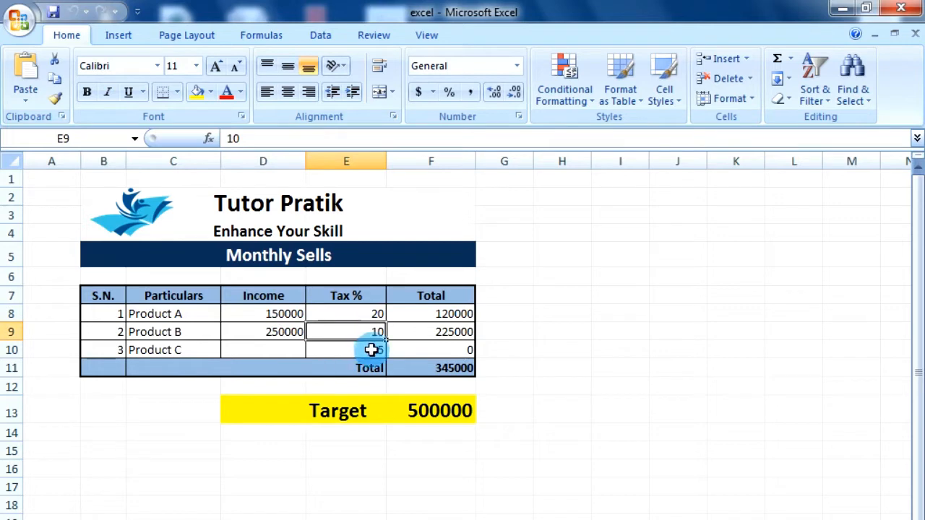
{"action": "left_click", "coordinate": [436, 314]}
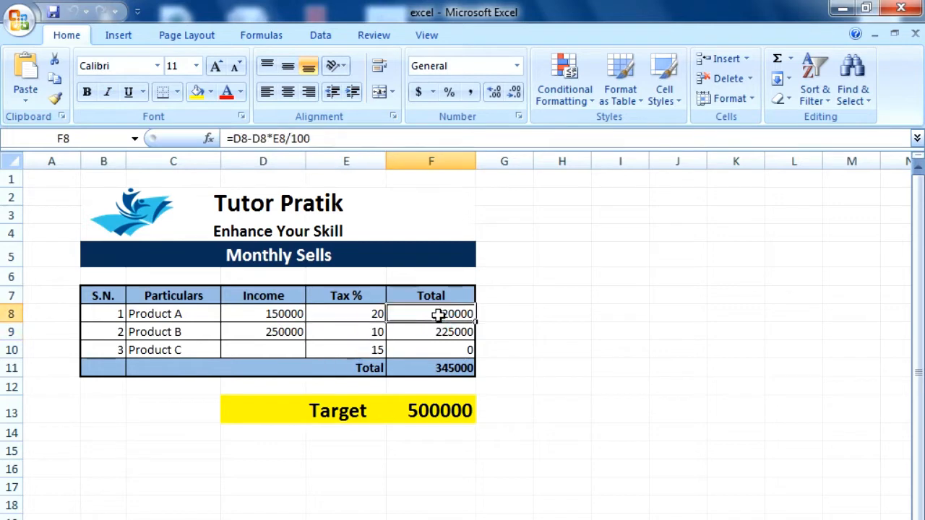
{"action": "left_click", "coordinate": [283, 312]}
{"action": "left_click", "coordinate": [367, 313]}
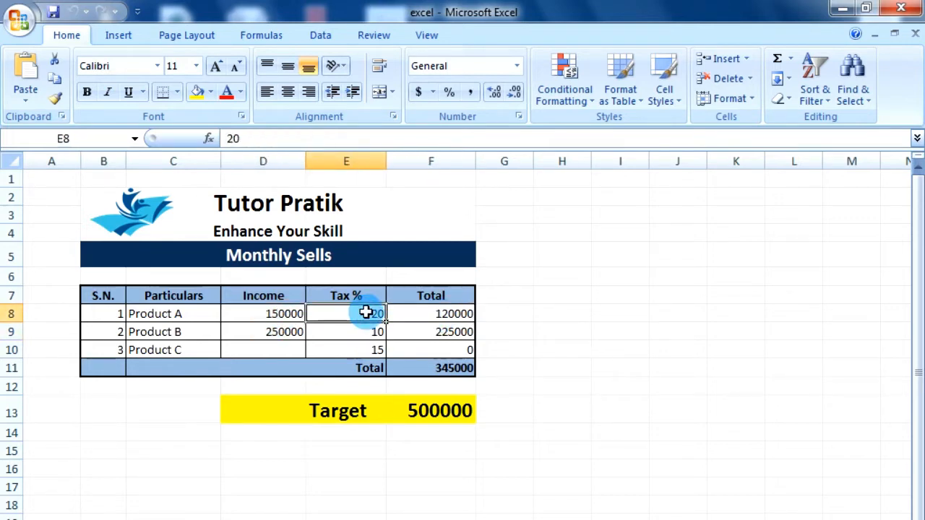
{"action": "left_click", "coordinate": [449, 314]}
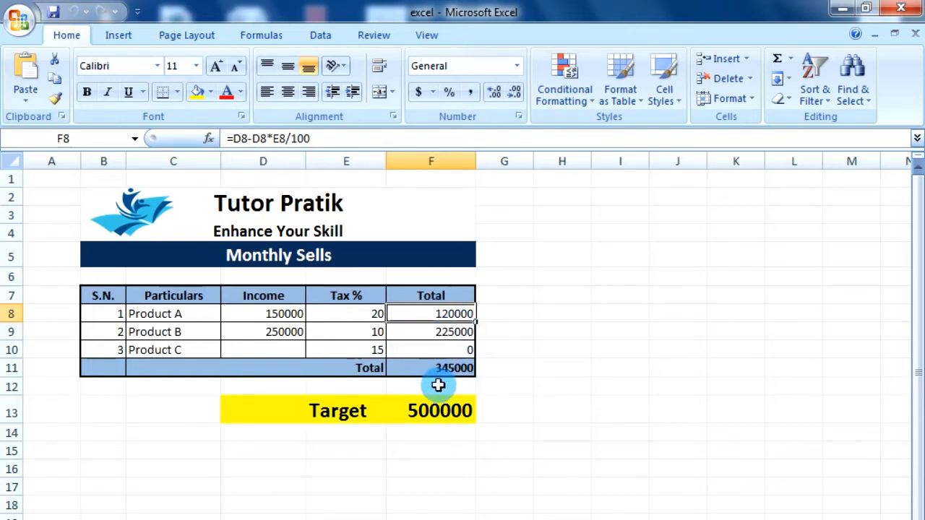
{"action": "left_click", "coordinate": [581, 413]}
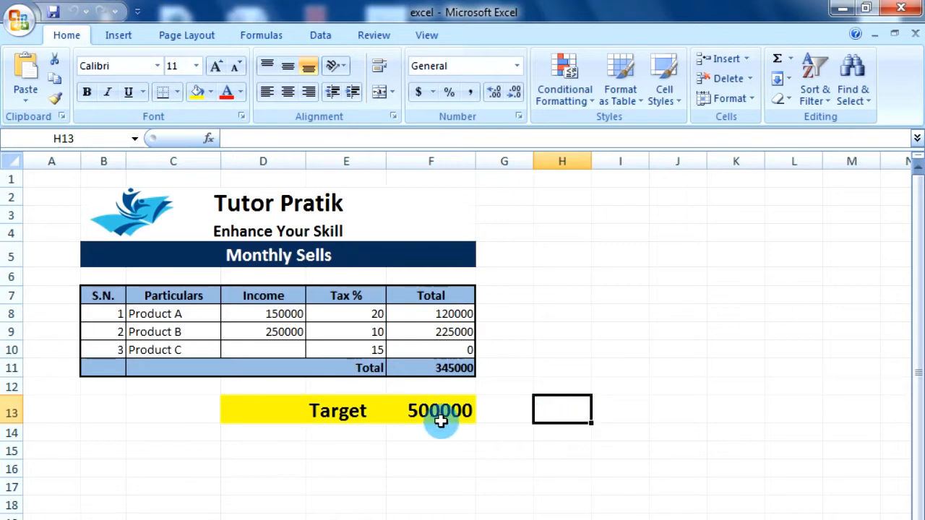
Step: Compare the overall total in F11 with the target in row 13, and check the income cells of all three products
{"action": "left_click", "coordinate": [288, 314]}
{"action": "left_click", "coordinate": [273, 337]}
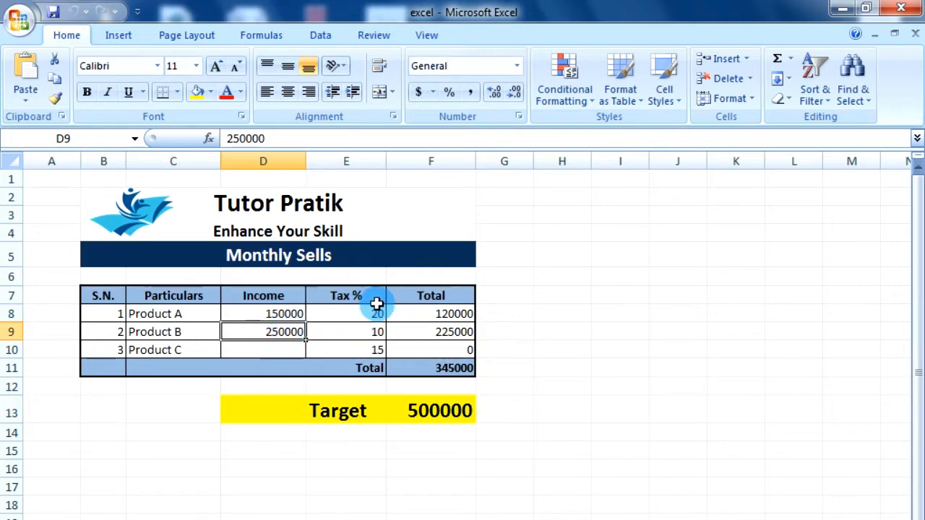
{"action": "left_click", "coordinate": [454, 370]}
{"action": "left_click", "coordinate": [537, 388]}
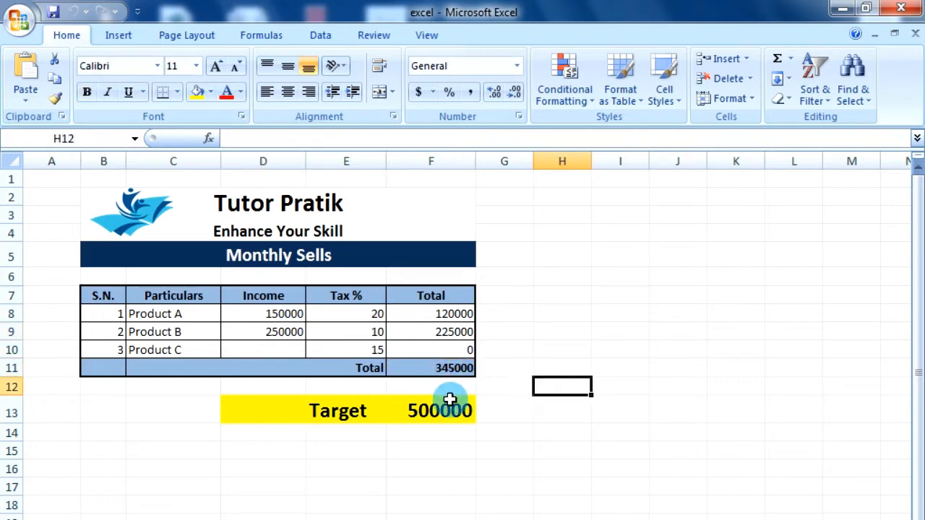
{"action": "left_click", "coordinate": [427, 411]}
{"action": "left_click", "coordinate": [471, 493]}
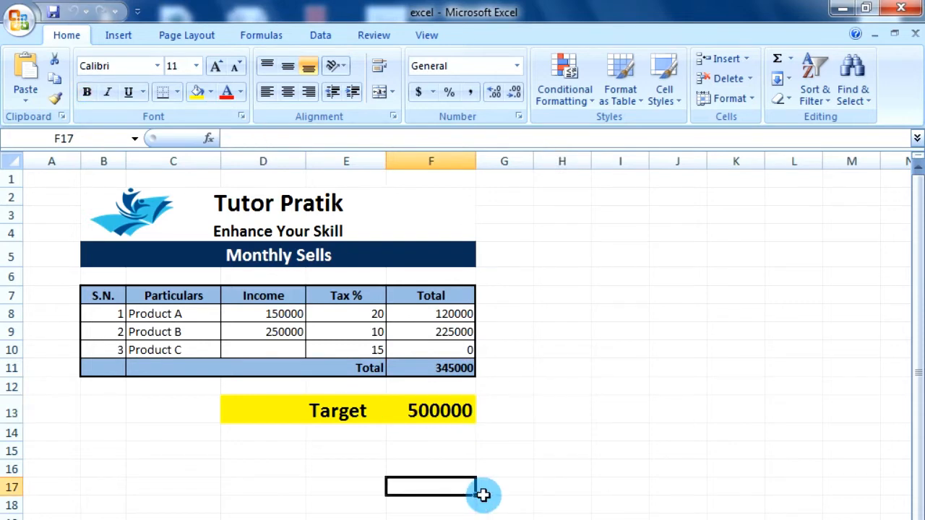
{"action": "left_click", "coordinate": [271, 351]}
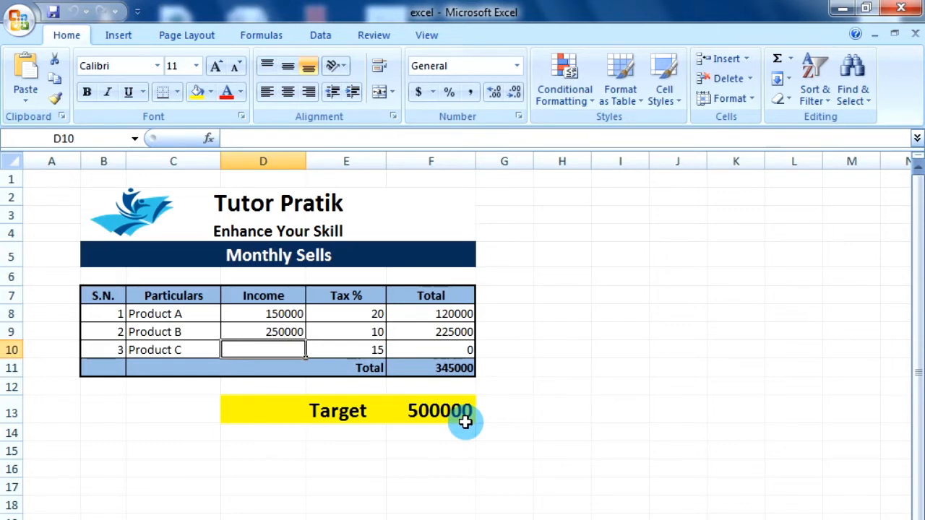
{"action": "left_click", "coordinate": [392, 496]}
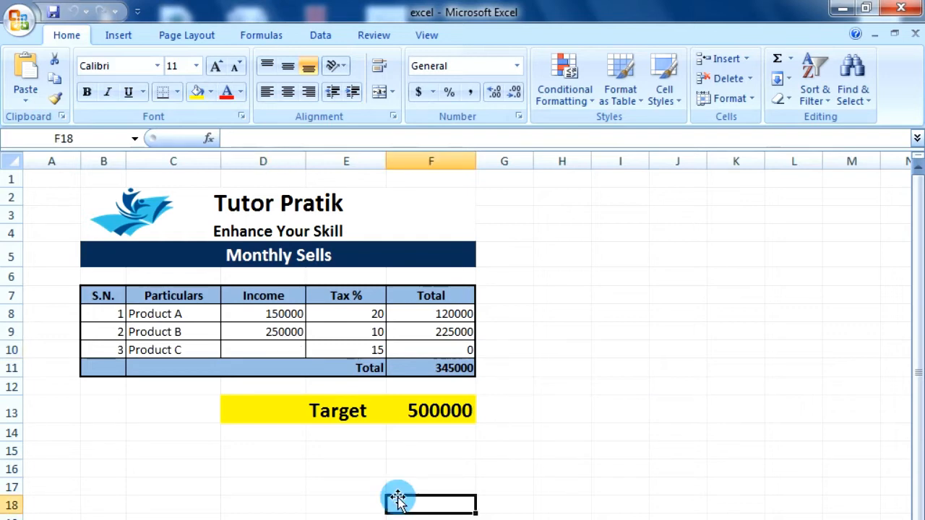
Step: Open Goal Seek from the what-if tools and choose the overall total cell F11 as the cell to set
{"action": "left_click", "coordinate": [321, 37]}
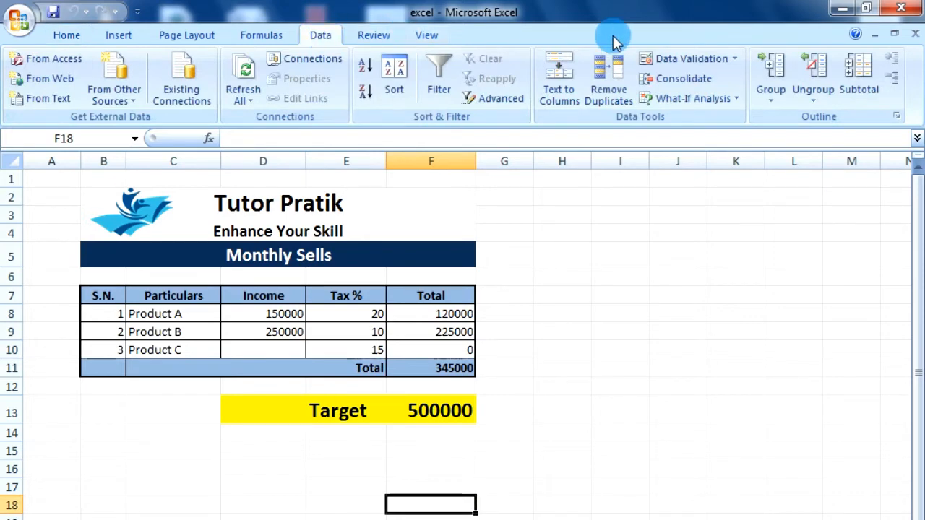
{"action": "left_click", "coordinate": [670, 105]}
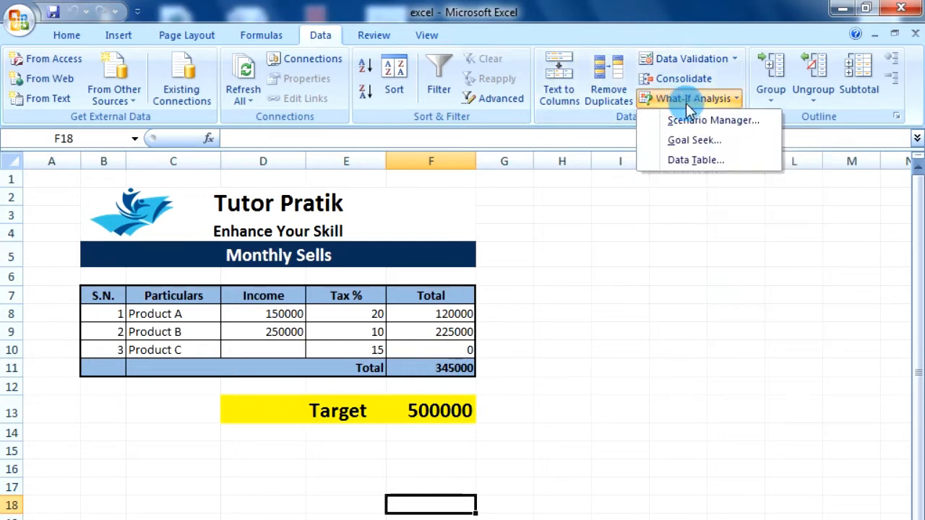
{"action": "left_click", "coordinate": [694, 141]}
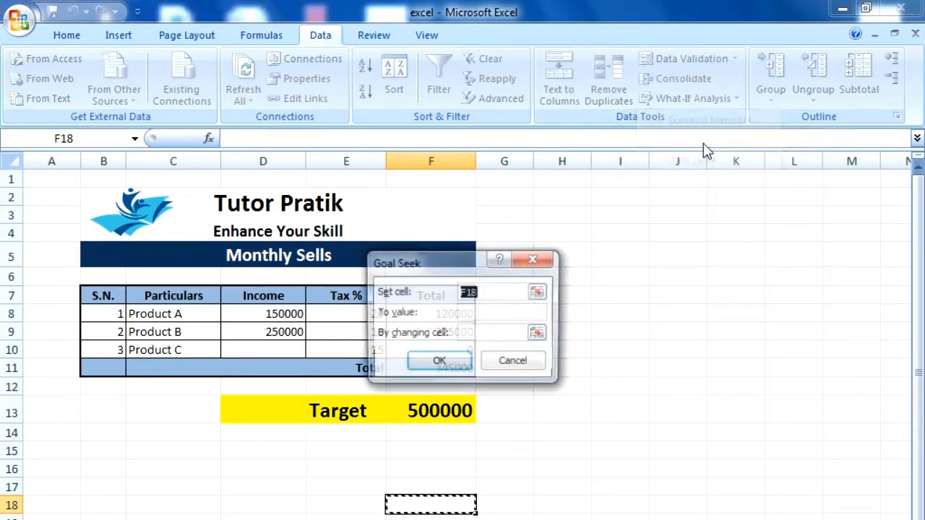
{"action": "left_click_drag", "start_coordinate": [454, 267], "coordinate": [560, 258]}
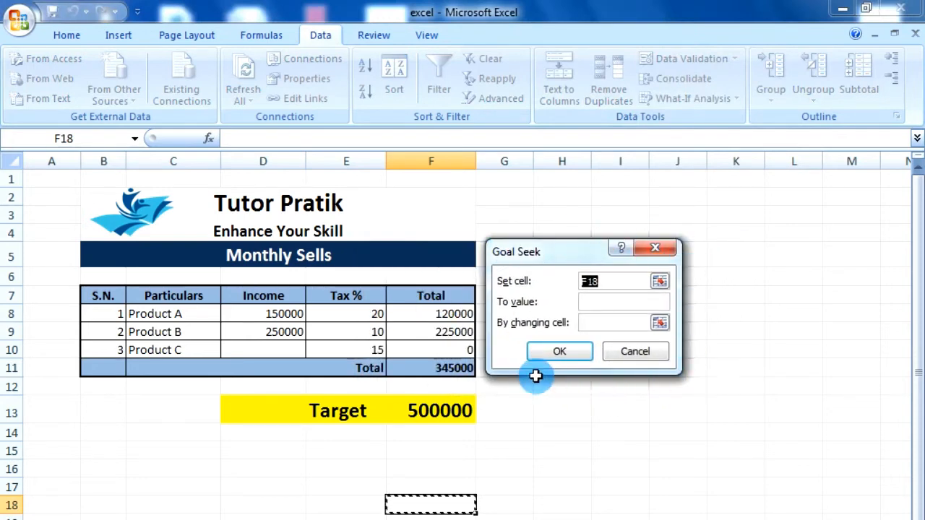
{"action": "left_click", "coordinate": [557, 295]}
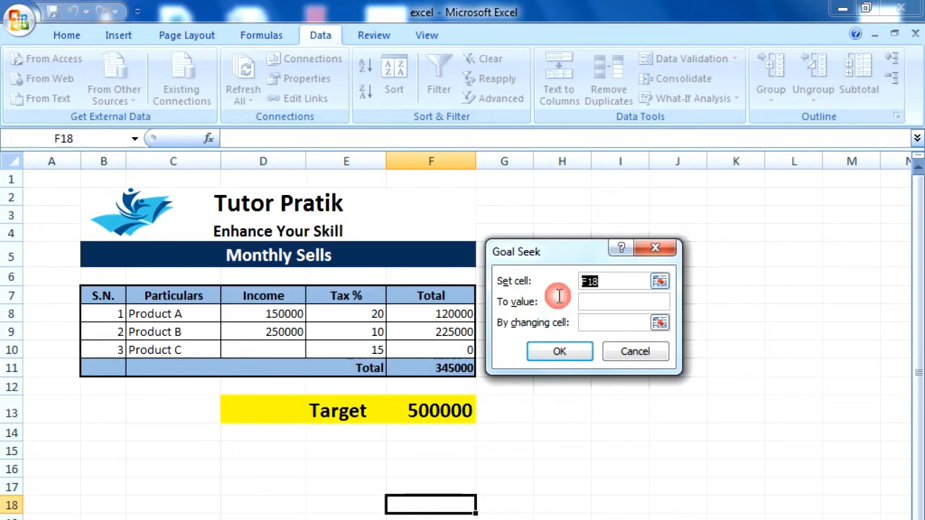
{"action": "left_click_drag", "start_coordinate": [605, 280], "coordinate": [560, 276]}
{"action": "key", "text": "BackSpace"}
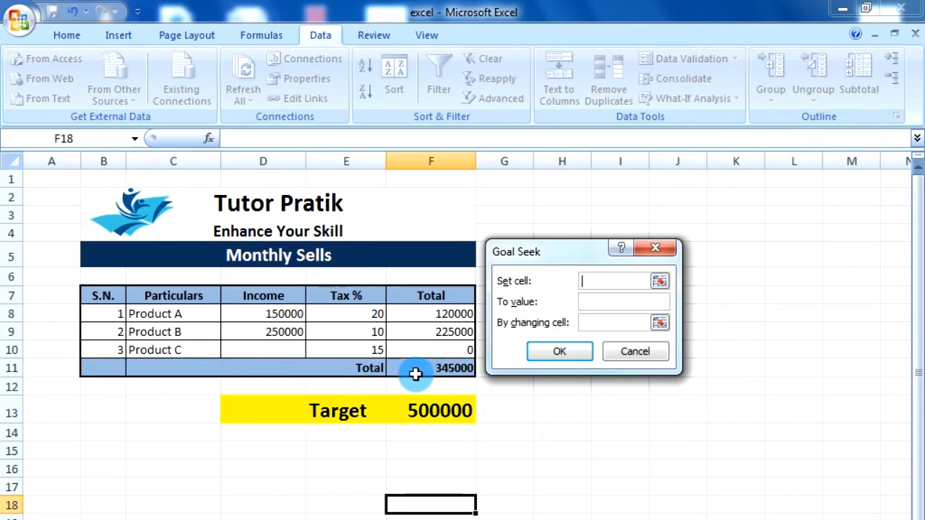
{"action": "left_click", "coordinate": [445, 371]}
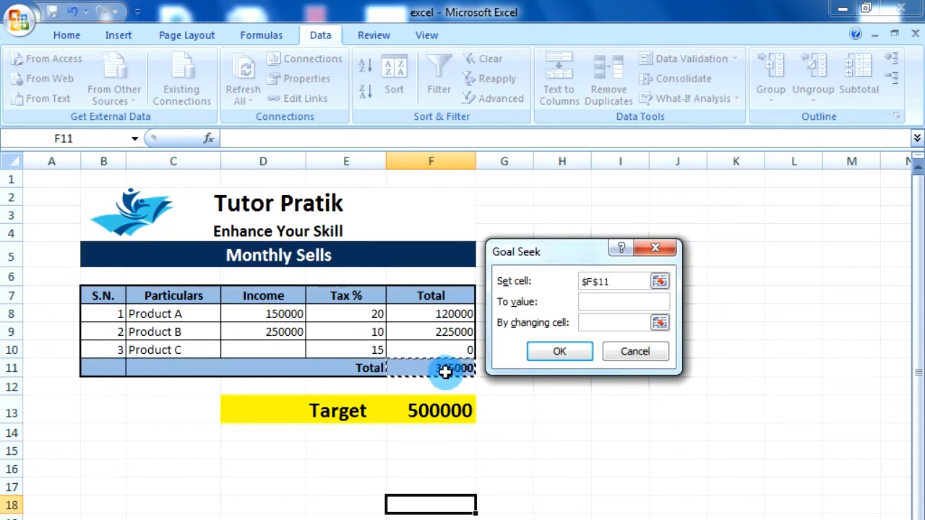
{"action": "left_click", "coordinate": [611, 285]}
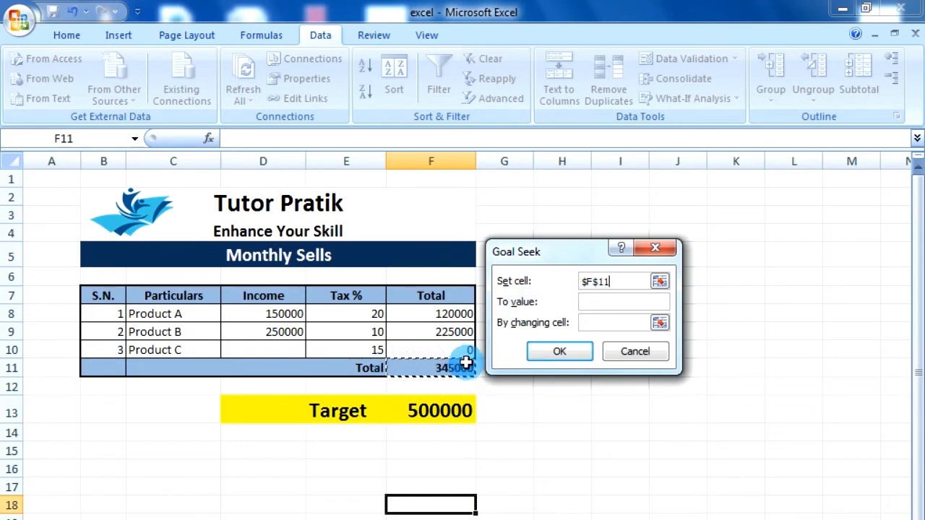
Step: Set the Goal Seek target value to 500000 and choose Product C's income cell D10 as the changing cell
{"action": "left_click", "coordinate": [606, 304]}
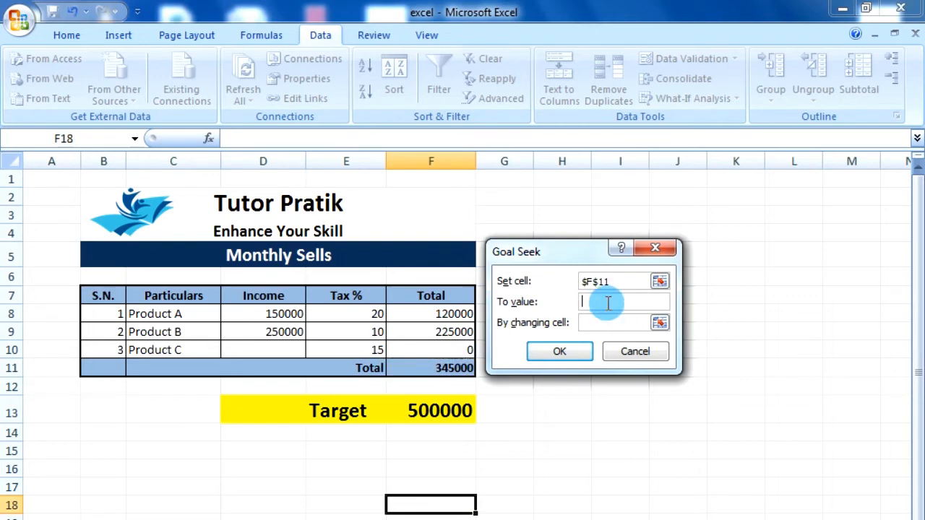
{"action": "type", "text": "500000"}
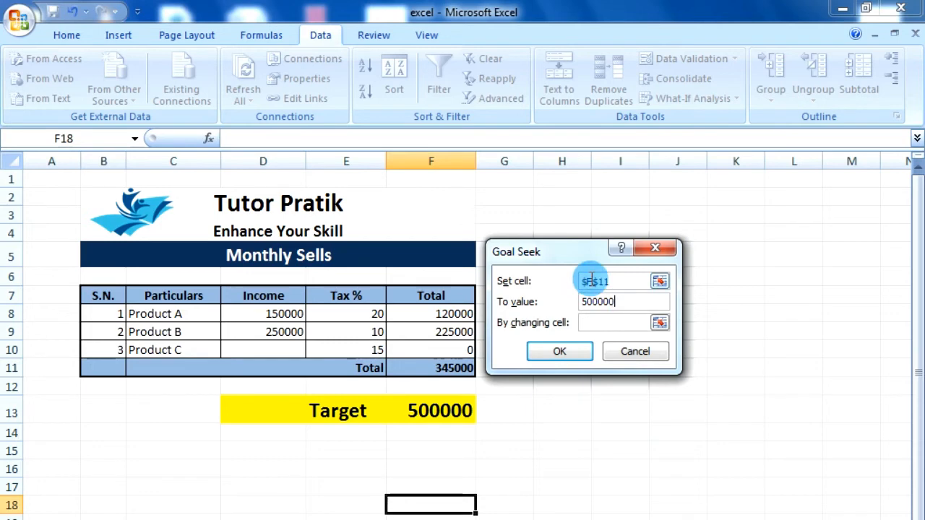
{"action": "left_click", "coordinate": [597, 303]}
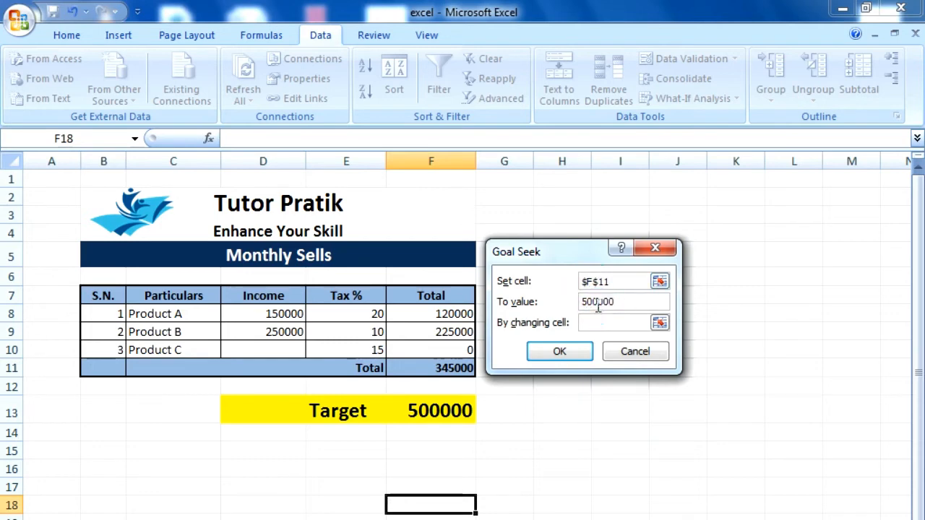
{"action": "double_click", "coordinate": [598, 304]}
{"action": "left_click", "coordinate": [593, 325]}
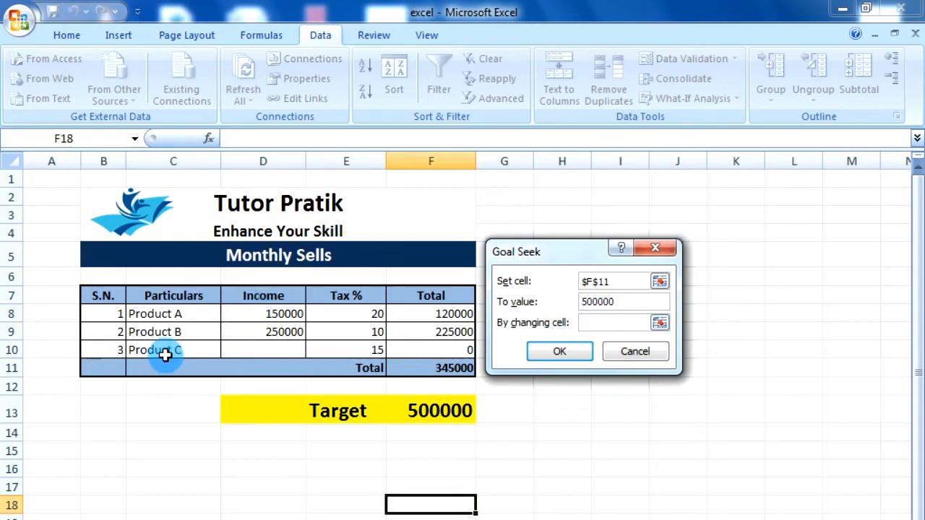
{"action": "left_click", "coordinate": [267, 352]}
{"action": "left_click", "coordinate": [267, 352]}
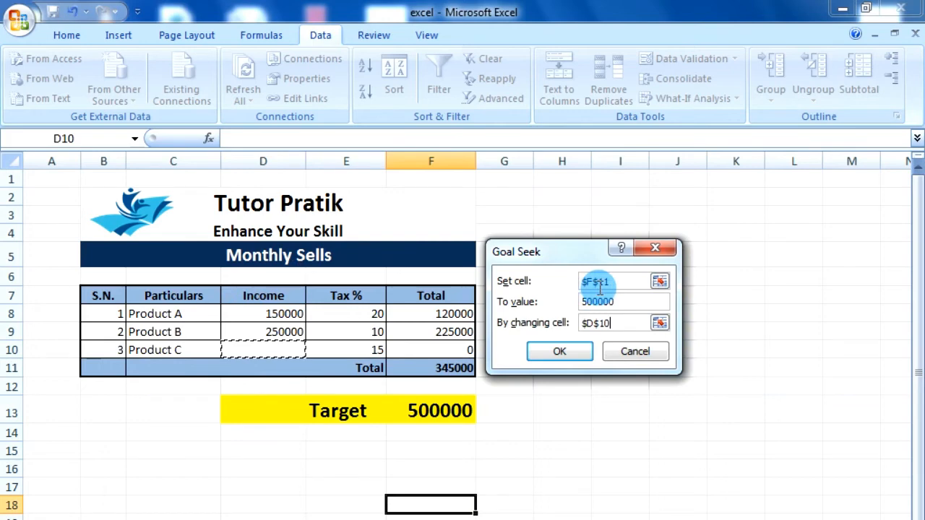
Step: Run Goal Seek with these settings and accept the solution into the sheet
{"action": "left_click", "coordinate": [590, 302]}
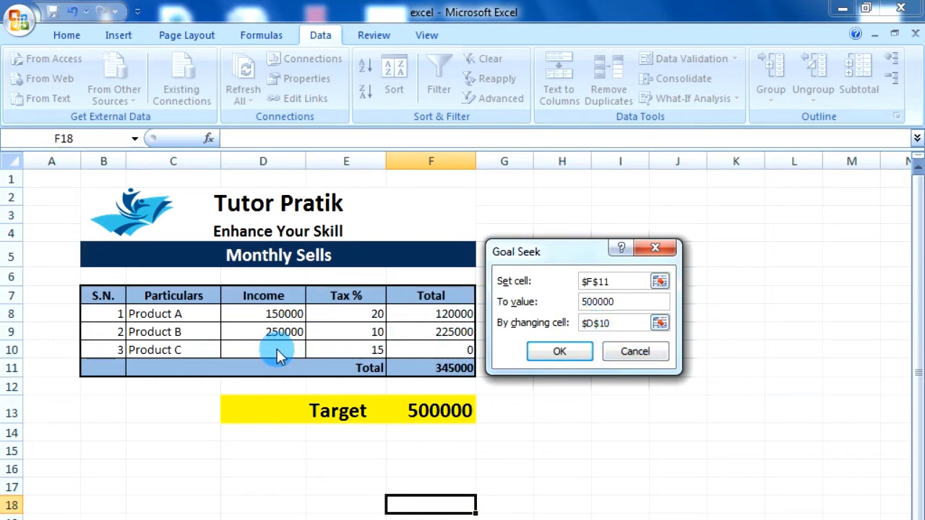
{"action": "left_click", "coordinate": [557, 352]}
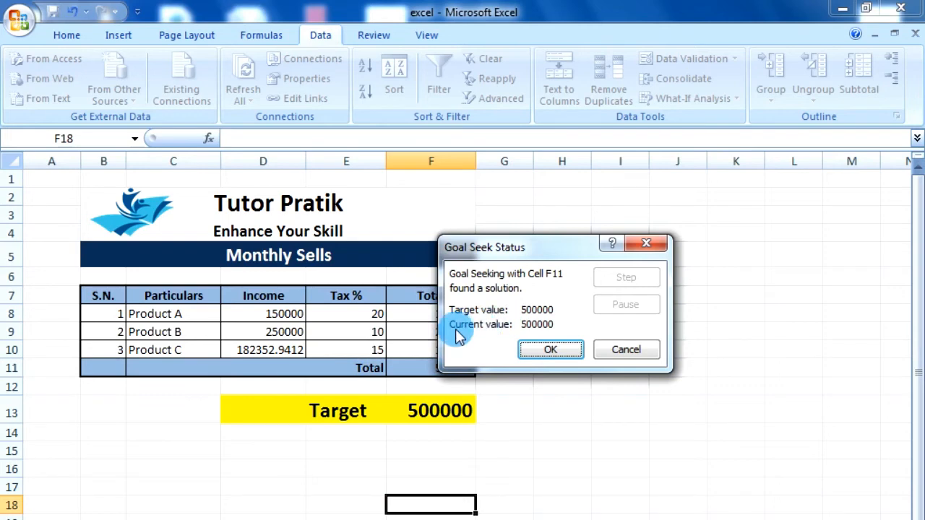
{"action": "left_click", "coordinate": [546, 350]}
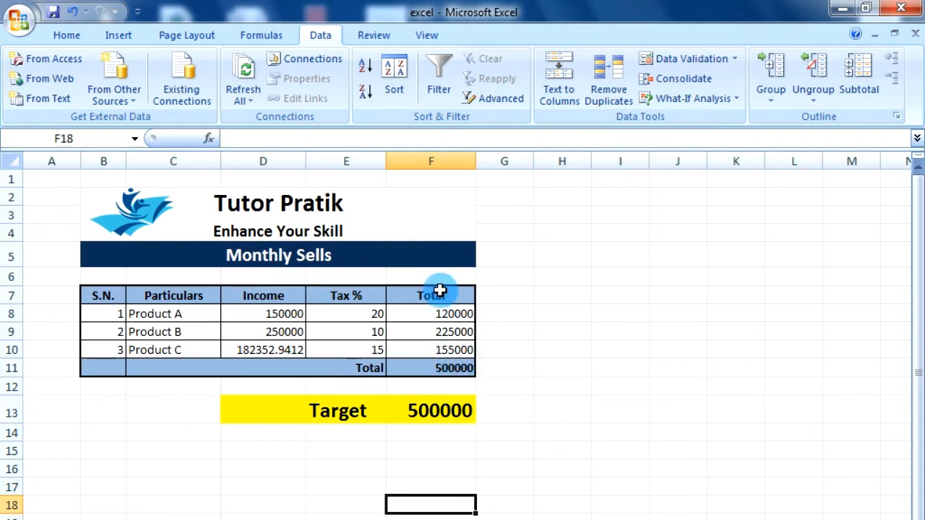
Step: Check the overall total in cell F11 and its formula against the target
{"action": "left_click", "coordinate": [445, 368]}
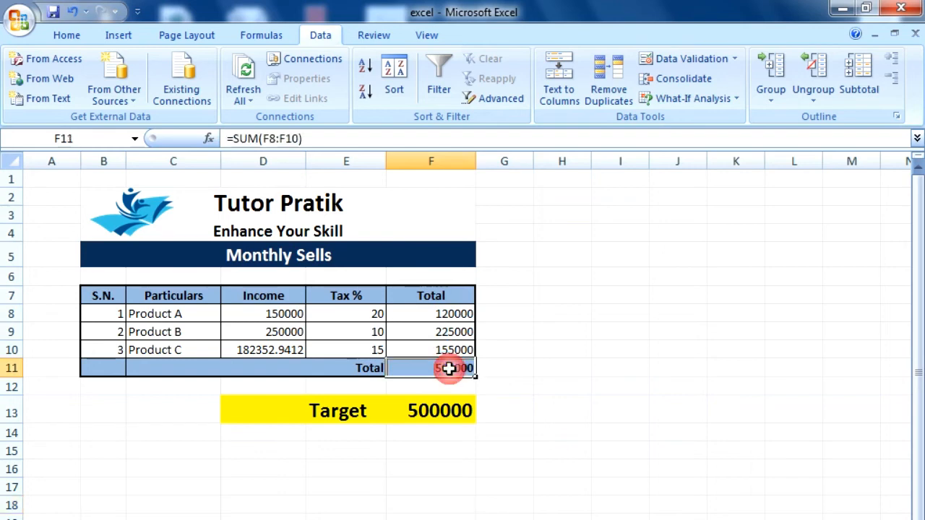
{"action": "left_click", "coordinate": [351, 483]}
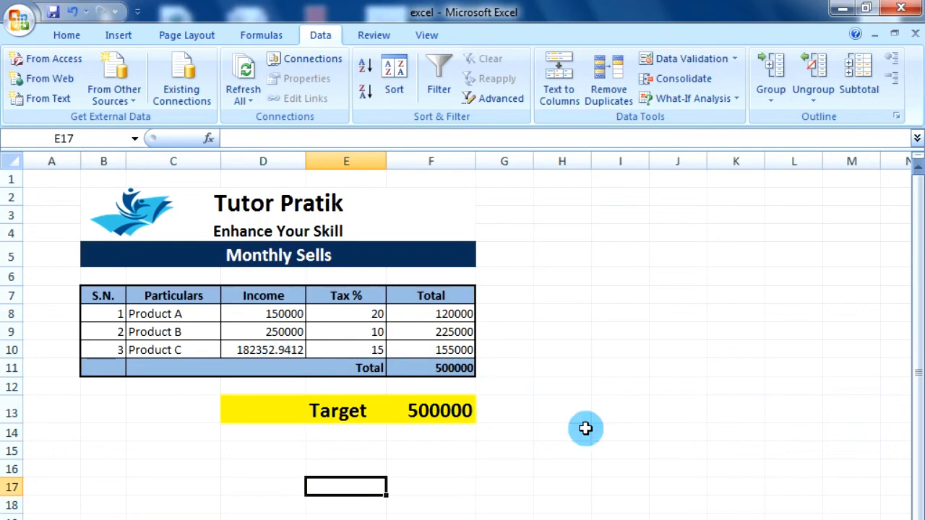
{"action": "left_click", "coordinate": [643, 467]}
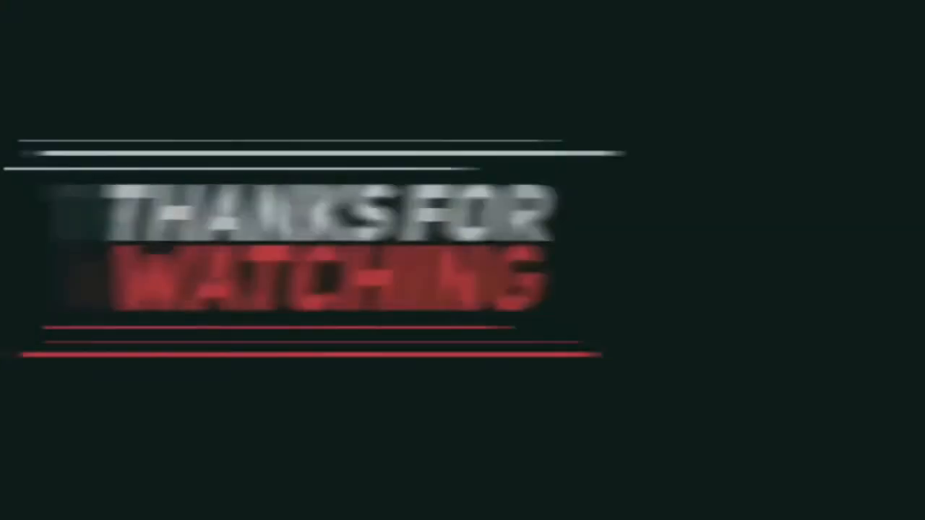